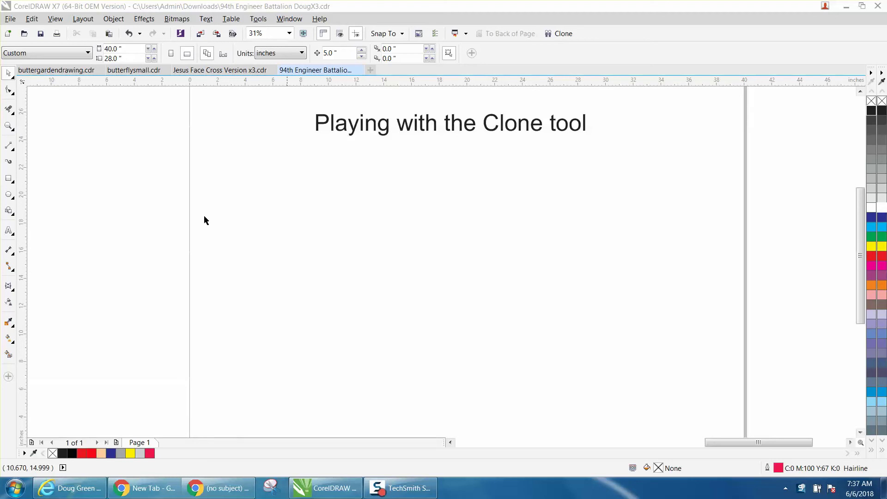
- Zoom in on the 'Playing with the Clone tool' title, then zoom out to 19% to show the full page
click(8, 125)
drag(299, 98, 590, 175)
right_click(368, 113)
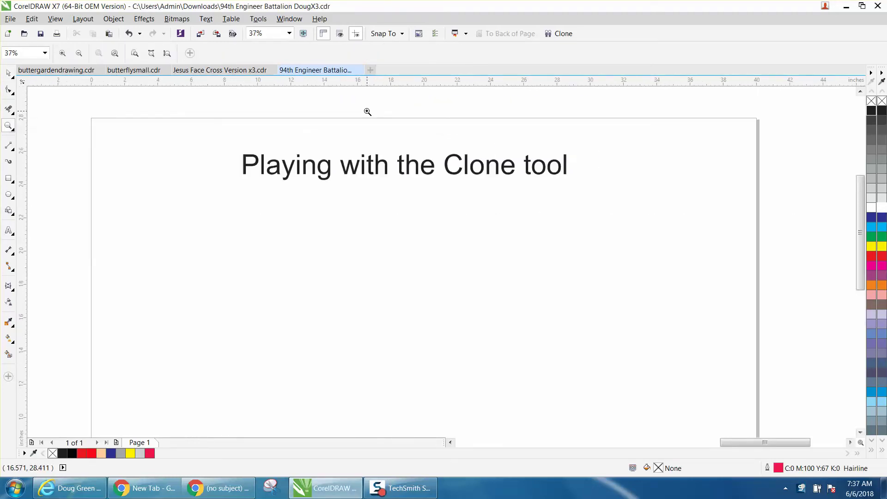
right_click(367, 110)
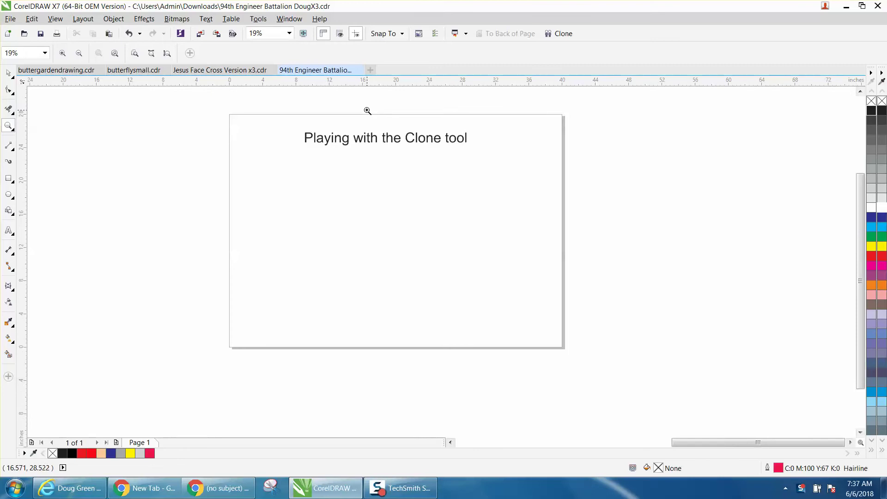
click(9, 194)
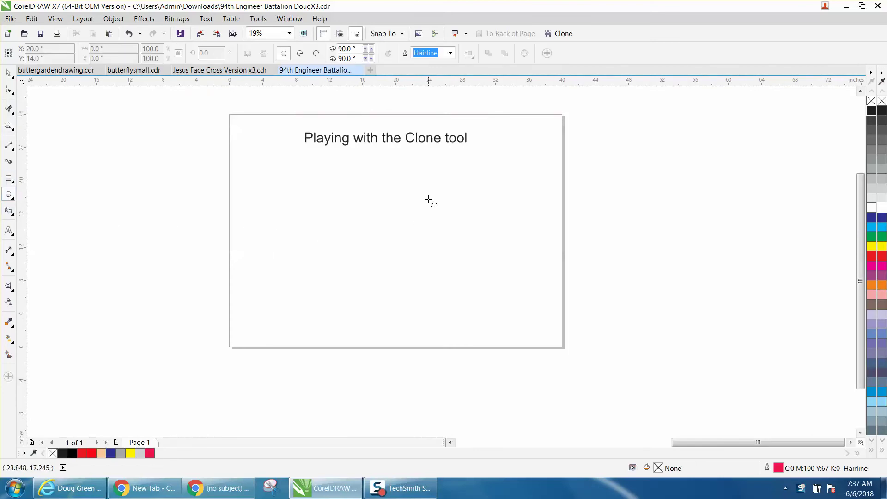
- Draw a 6.944-inch circle below the title and convert it to curves
drag(431, 196, 384, 258)
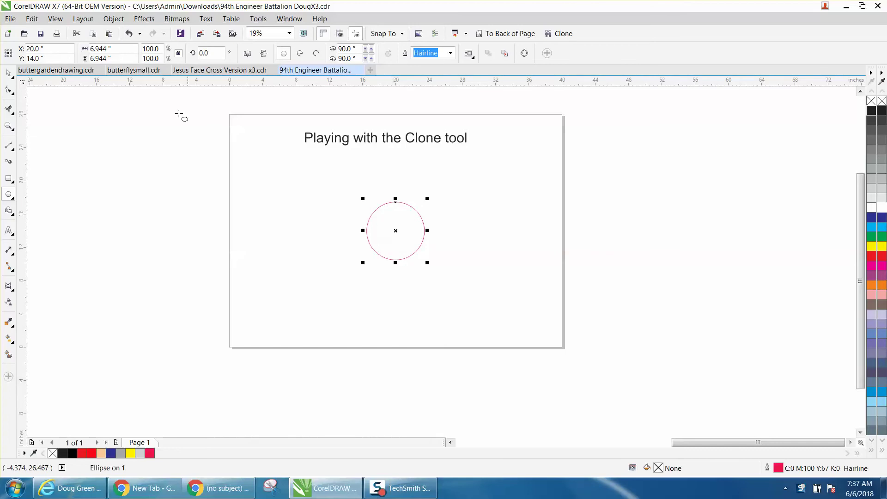
click(119, 22)
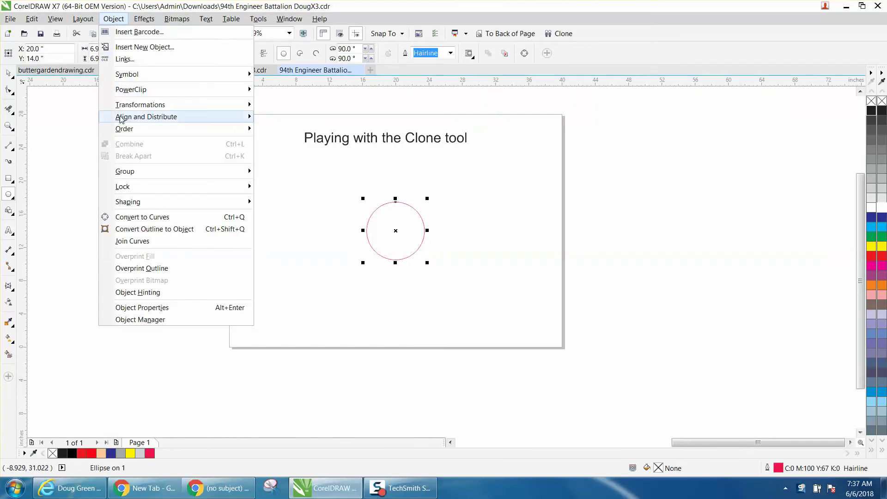
click(140, 217)
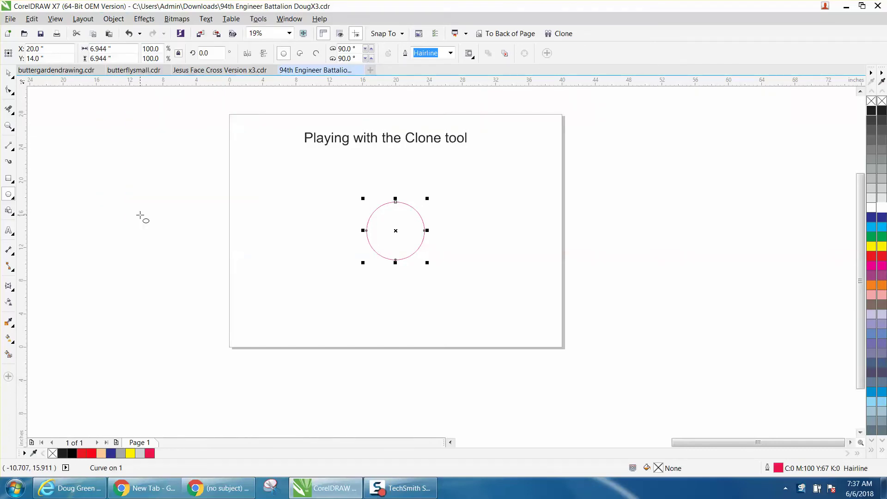
- Clone the circle, move the clone up to overlap it, and pivot the clone on its bottom node
click(558, 34)
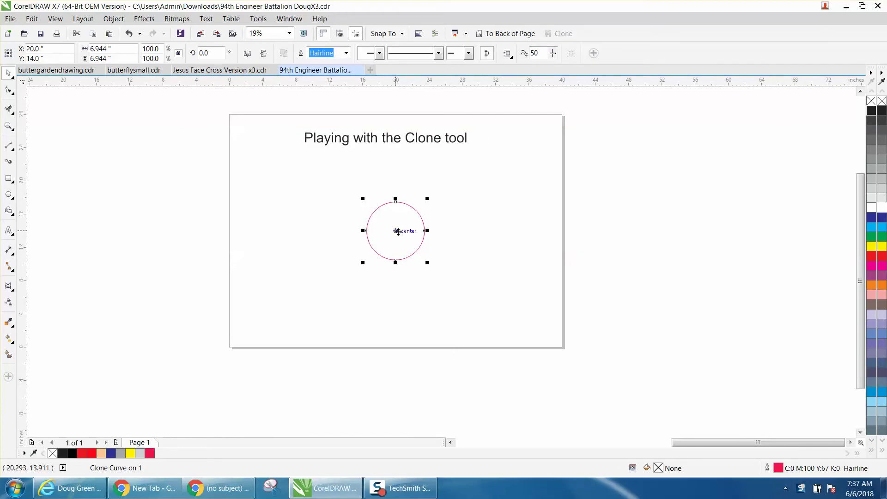
mouse_move(397, 231)
mouse_down()
mouse_move(398, 203)
mouse_move(410, 201)
mouse_up()
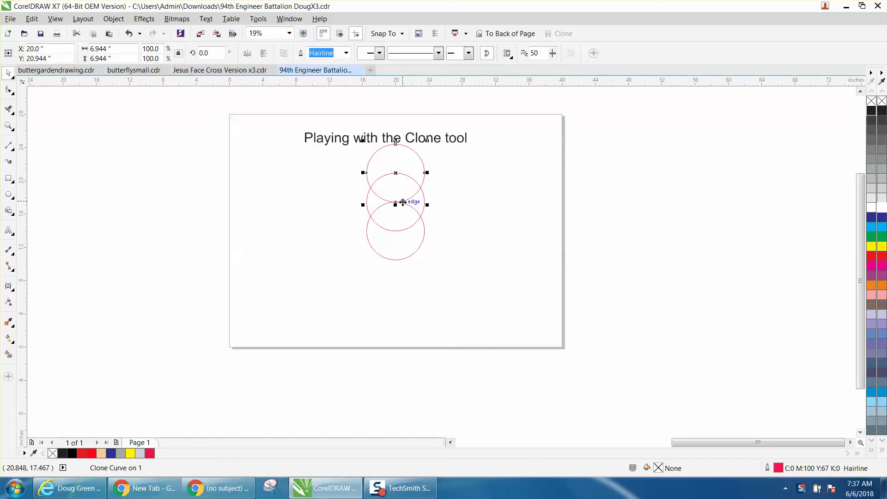
click(402, 206)
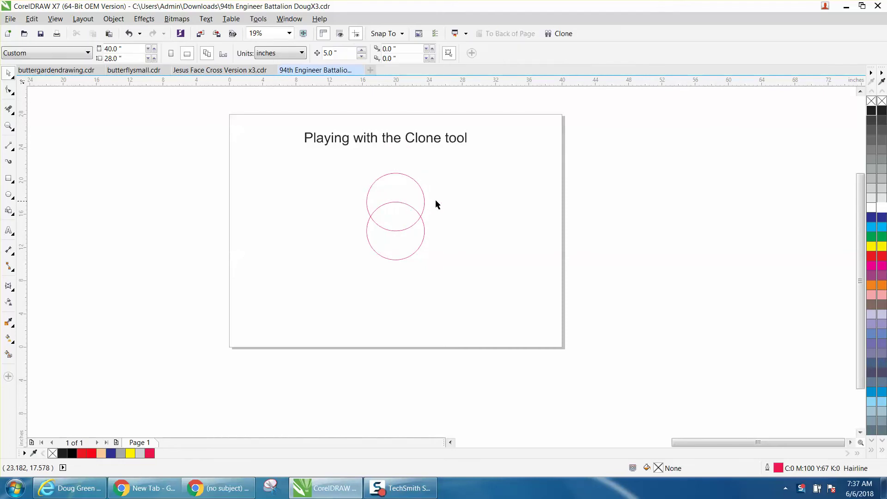
click(423, 194)
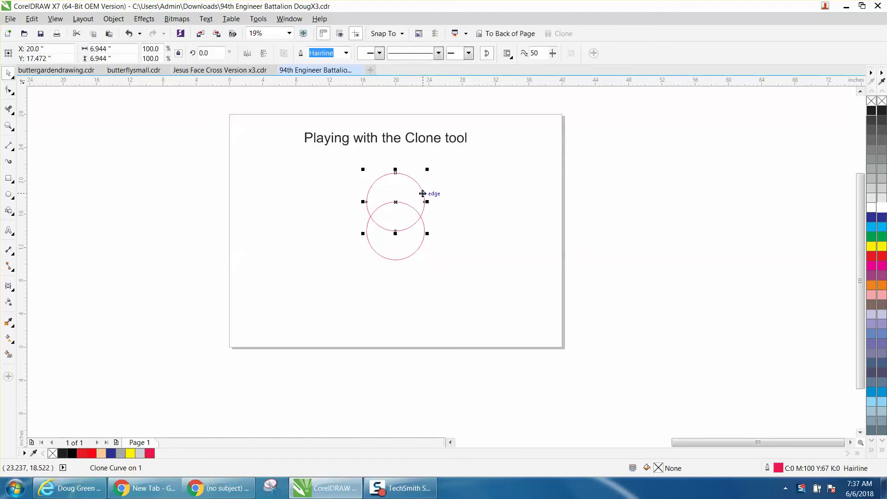
click(396, 206)
drag(397, 207, 396, 231)
click(407, 234)
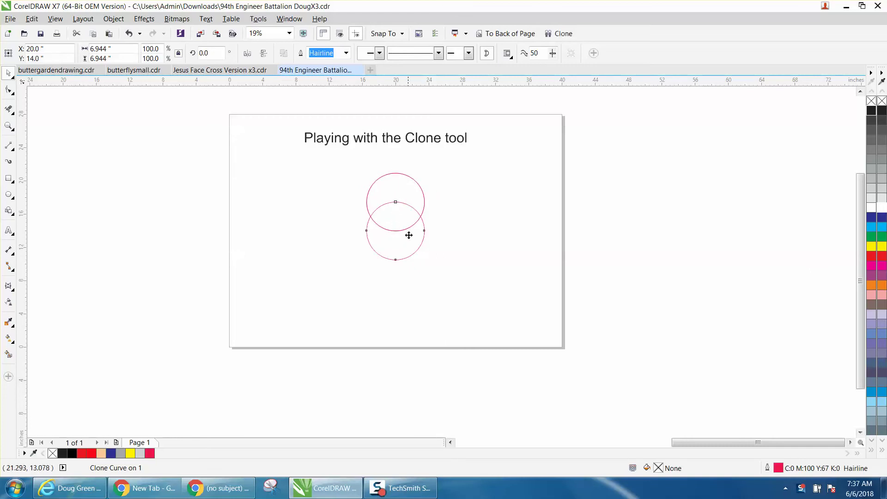
click(422, 204)
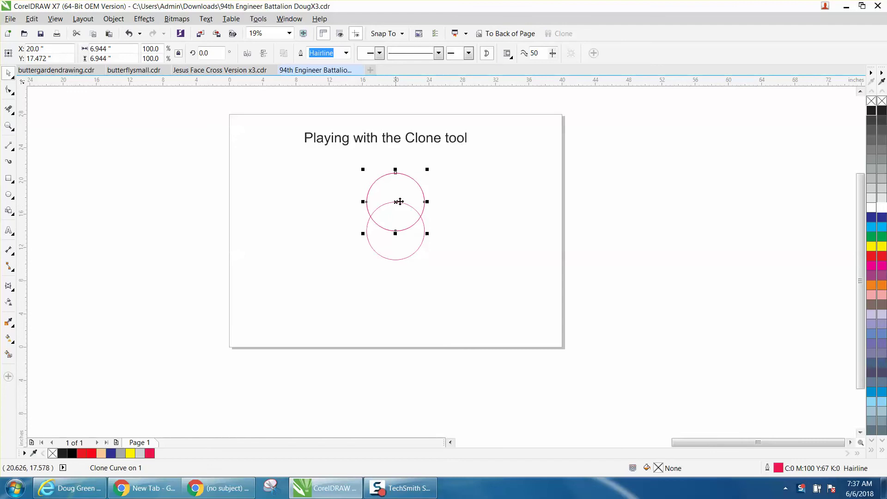
click(397, 201)
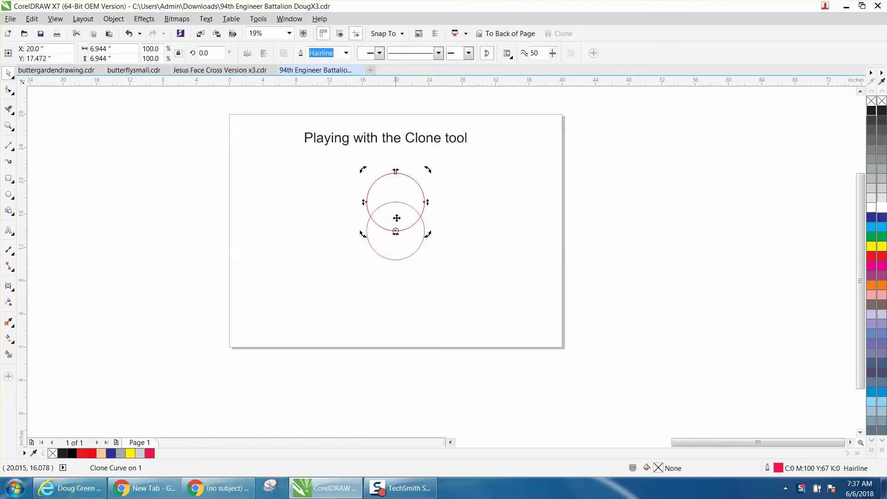
click(200, 53)
- Make rotated copies of the clone at 20° and 40°, repeating with Ctrl+R until 340°
text(20)
key(Return)
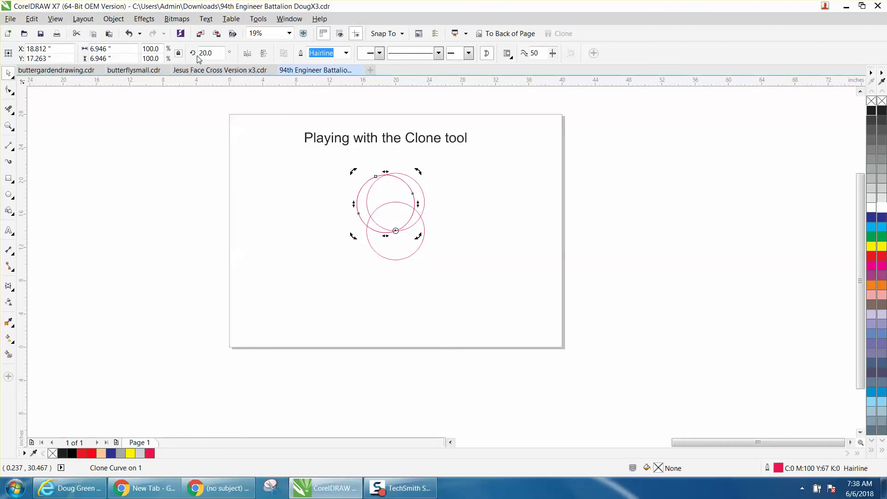
click(203, 55)
text(40)
key(Return)
key(ctrl+r)
key(ctrl+r)
key(ctrl+r)
key(ctrl+r)
key(ctrl+r)
key(ctrl+r)
key(ctrl+r)
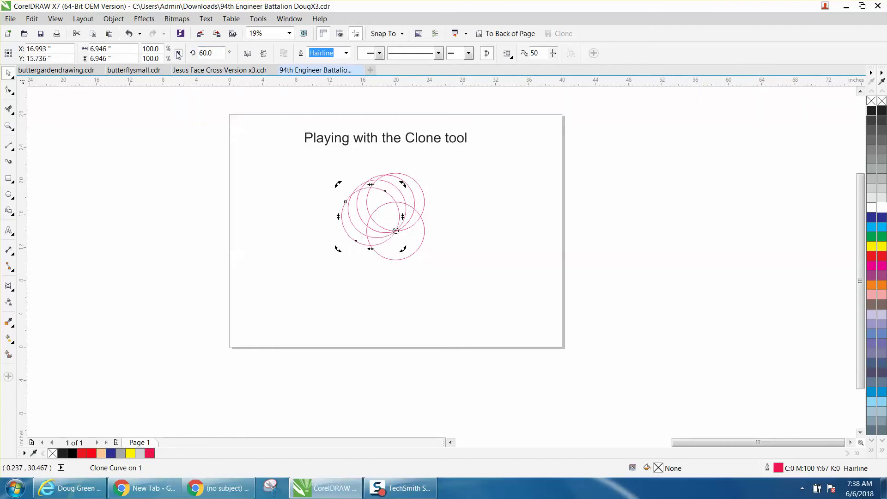
key(ctrl+r)
key(ctrl+r)
key(ctrl+r)
key(ctrl+r)
key(ctrl+r)
key(ctrl+r)
key(ctrl+r)
key(ctrl+r)
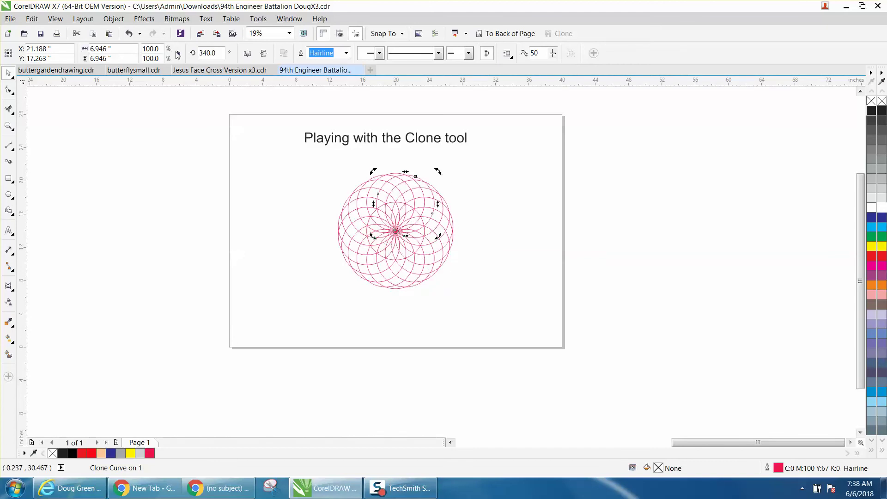
click(8, 125)
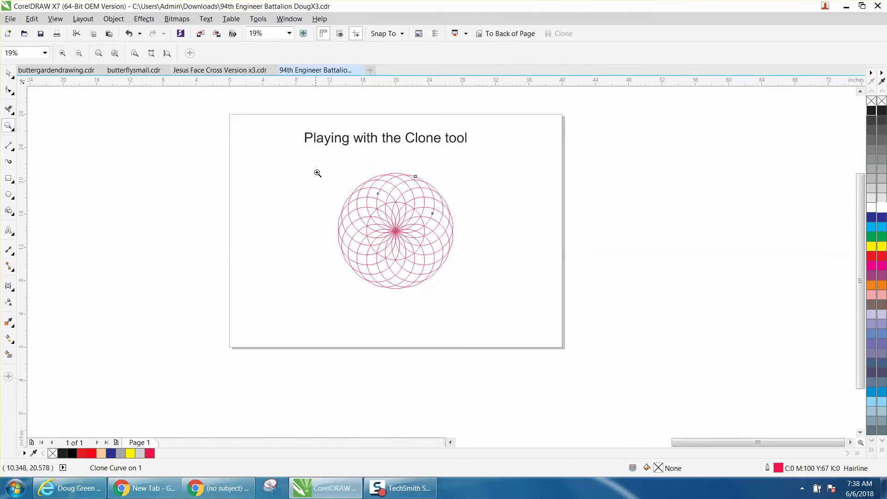
- Pull the master circle's top node up and bend its curve so every clone swirls
drag(321, 161, 525, 318)
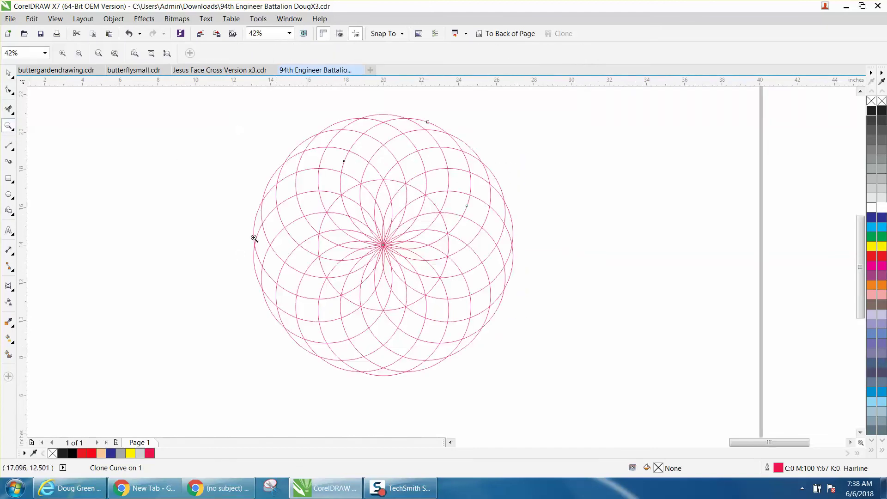
click(11, 75)
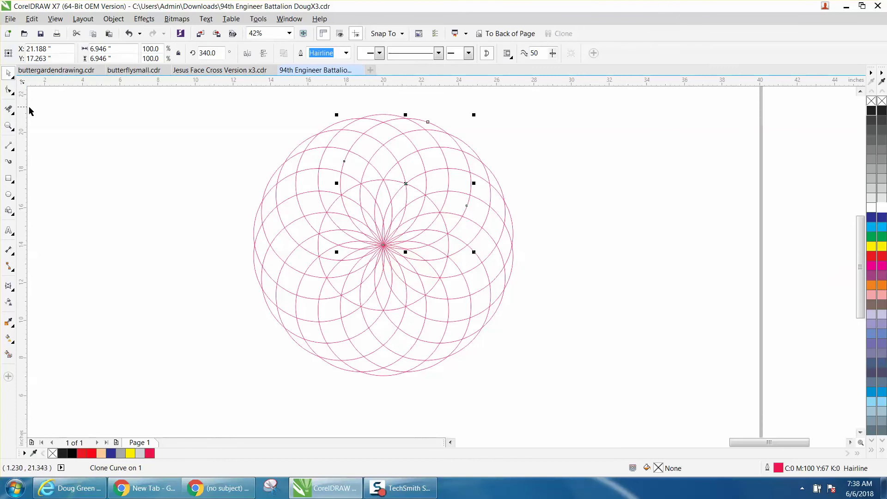
click(9, 90)
click(400, 182)
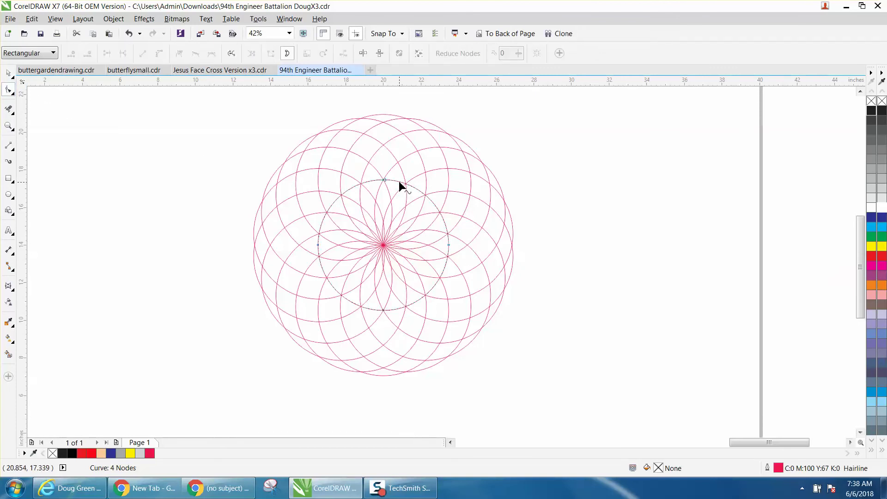
drag(383, 181, 381, 146)
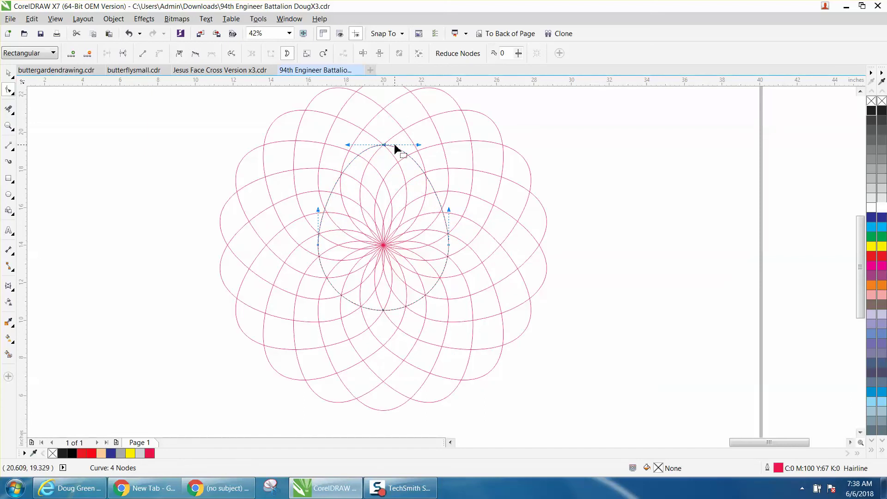
drag(418, 144, 372, 193)
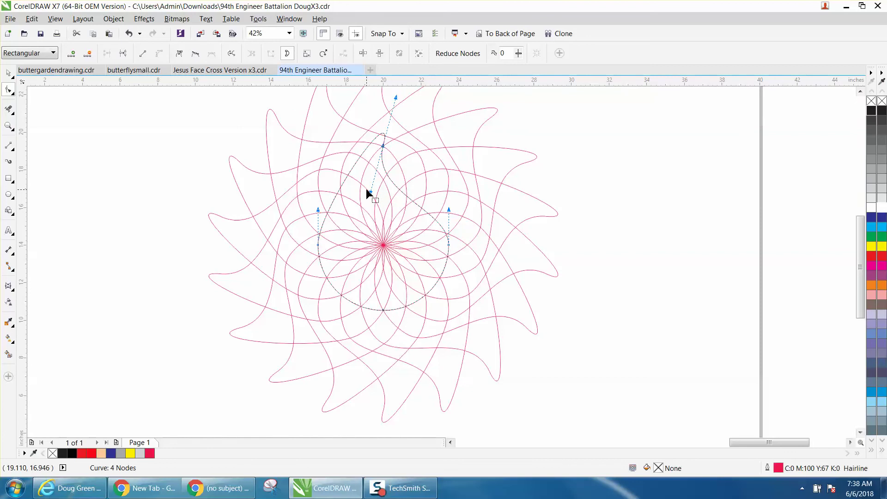
- Zoom in so the spirograph pattern fills the drawing window
scroll(323, 167, down, 3)
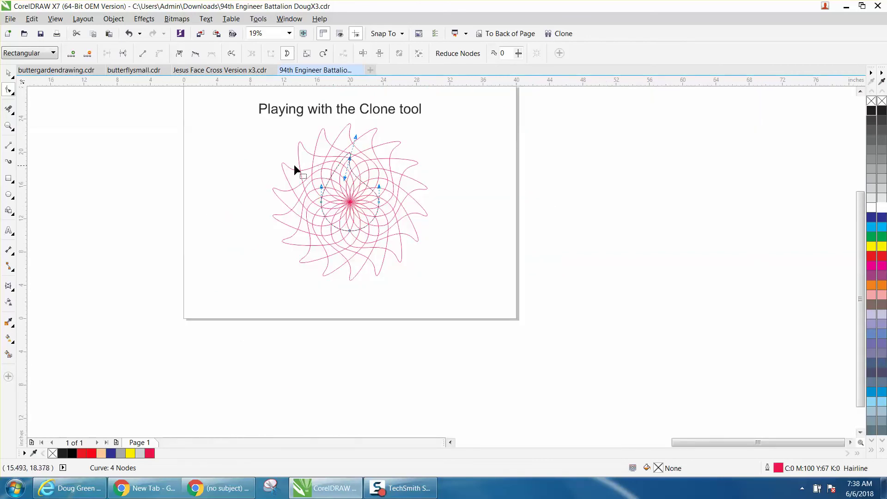
click(8, 125)
drag(254, 119, 479, 290)
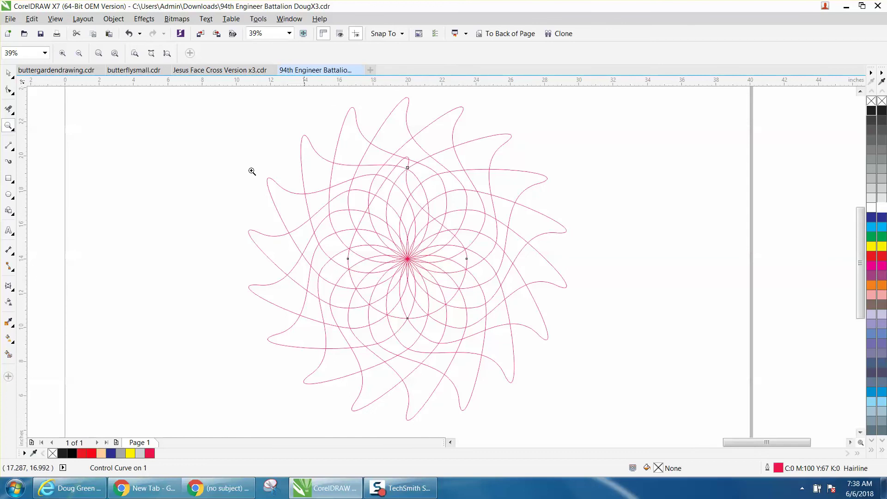
- Drag the teardrop curve's left node outward with the Shape tool
click(13, 93)
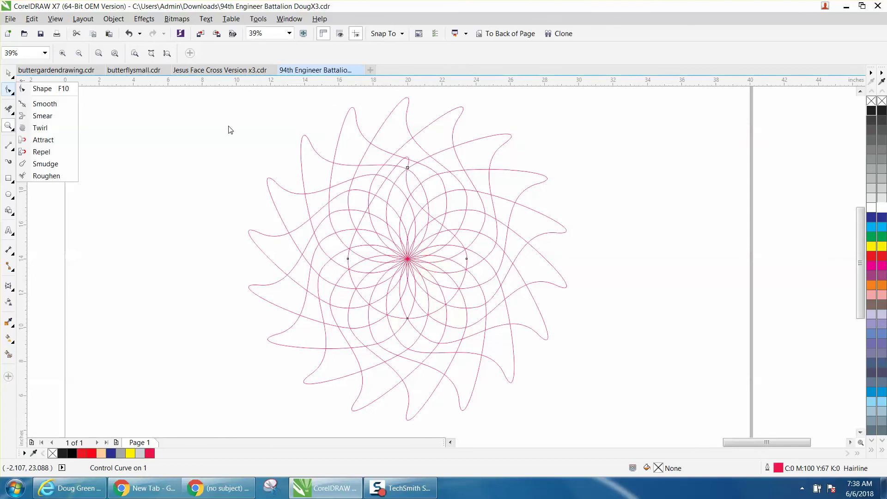
click(56, 106)
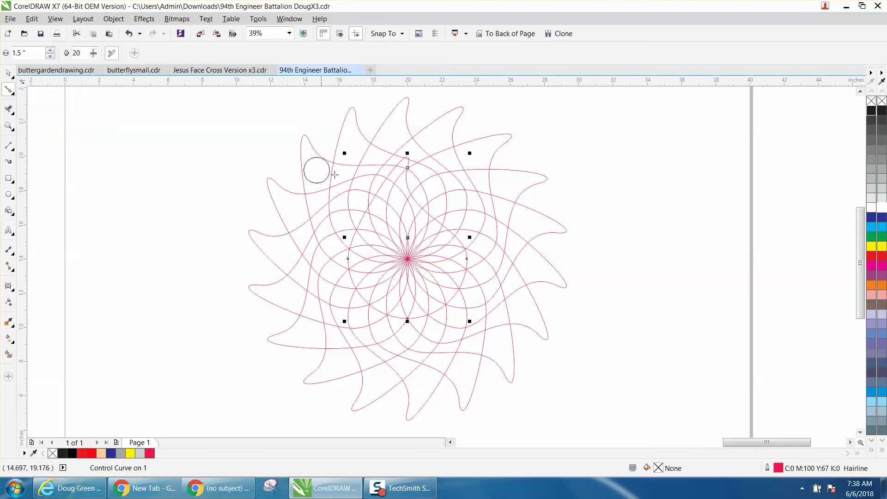
click(15, 97)
click(41, 89)
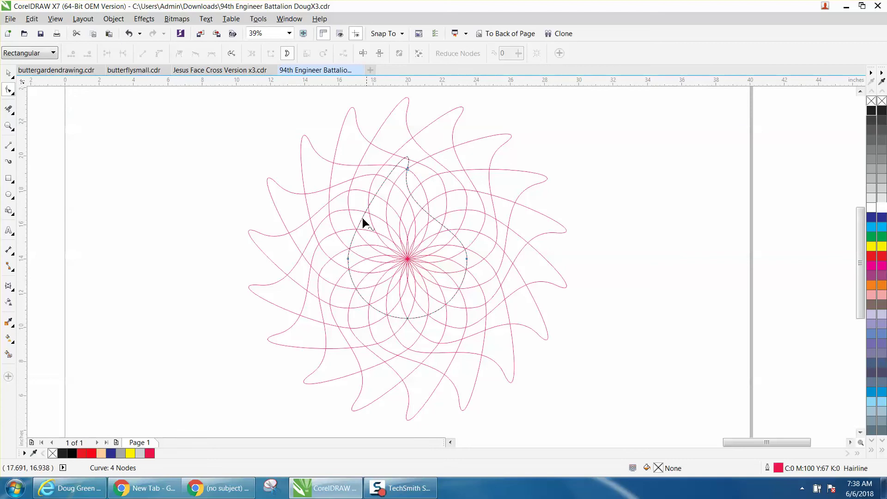
click(349, 259)
drag(349, 259, 301, 260)
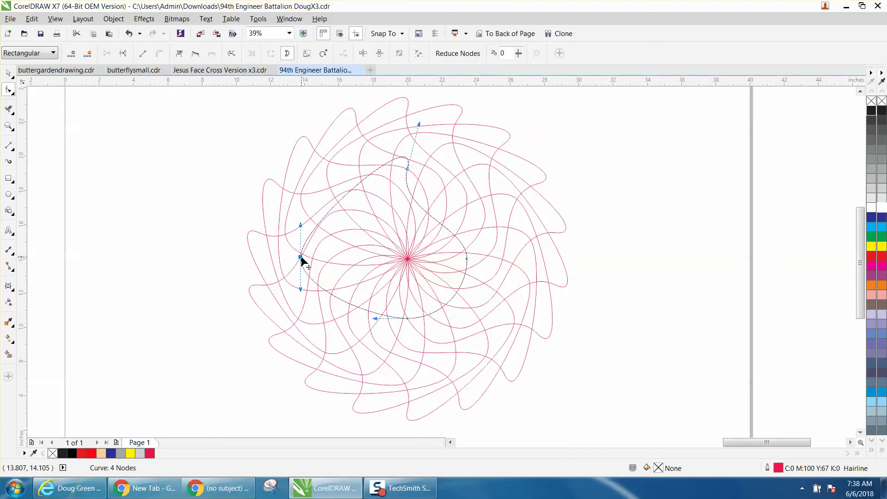
- Select the teardrop curve's right node to adjust its handles
click(467, 259)
click(468, 261)
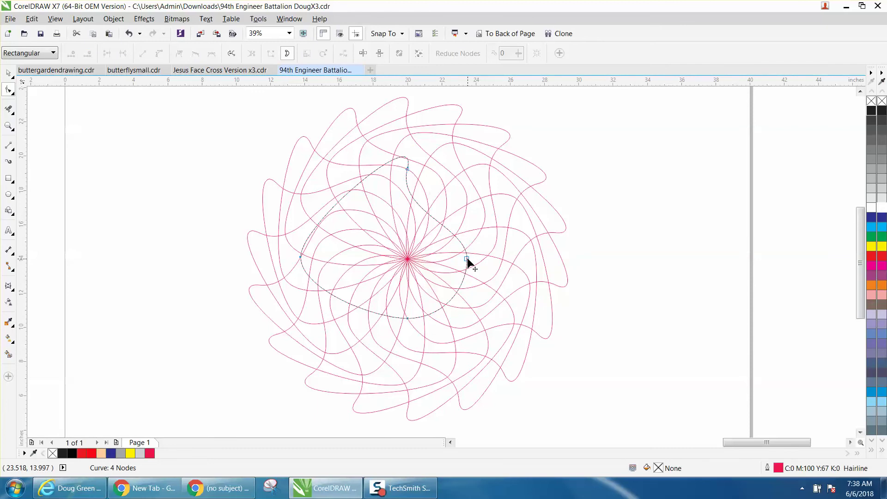
click(468, 258)
mouse_move(451, 246)
mouse_down()
mouse_move(468, 257)
mouse_move(454, 239)
mouse_move(451, 258)
mouse_up()
click(467, 259)
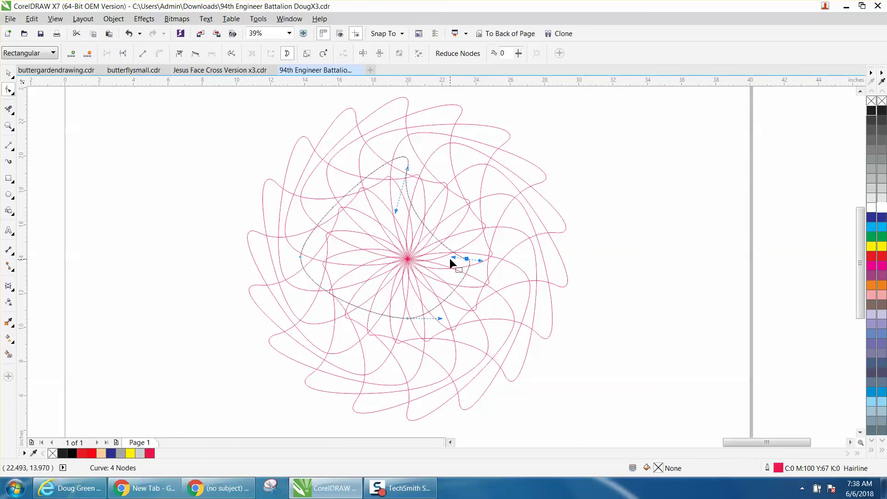
- Undo the last three curve reshaping changes and select the teardrop control curve
click(129, 33)
click(129, 34)
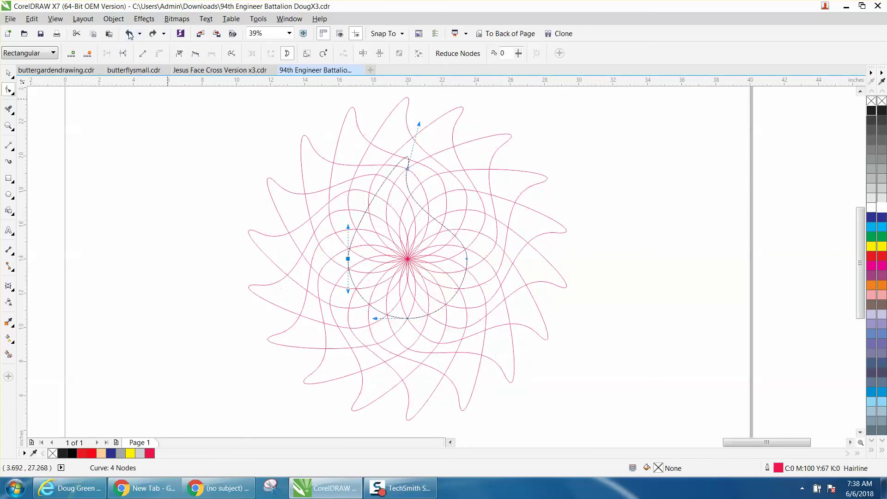
click(129, 34)
click(8, 73)
- Smart-fill the outer ring's alternating petals black all the way around the rosette
click(8, 353)
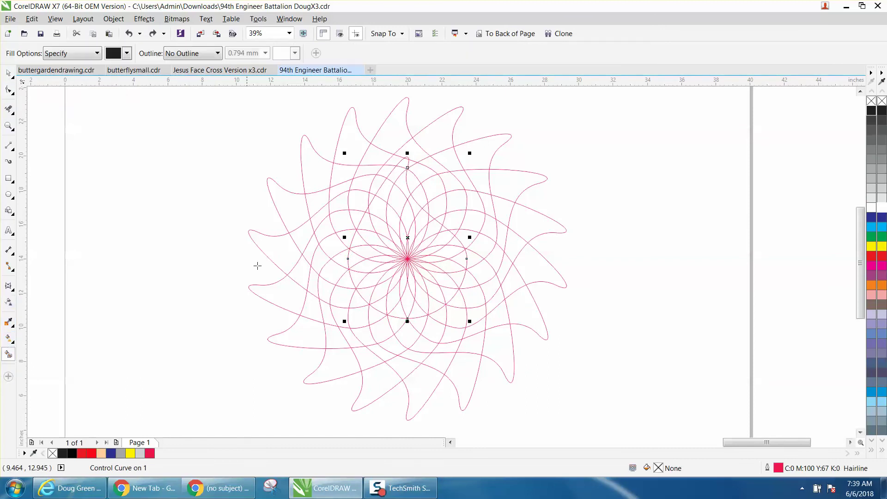
click(361, 145)
click(313, 167)
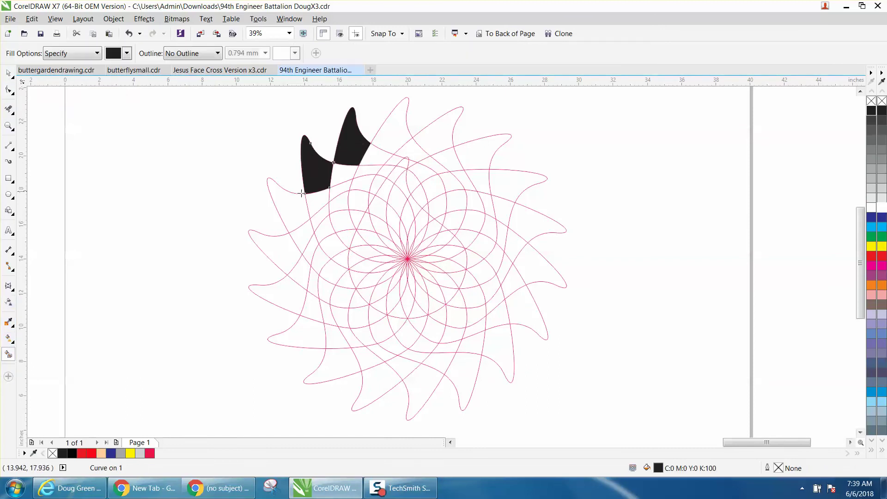
click(289, 209)
click(282, 252)
click(297, 307)
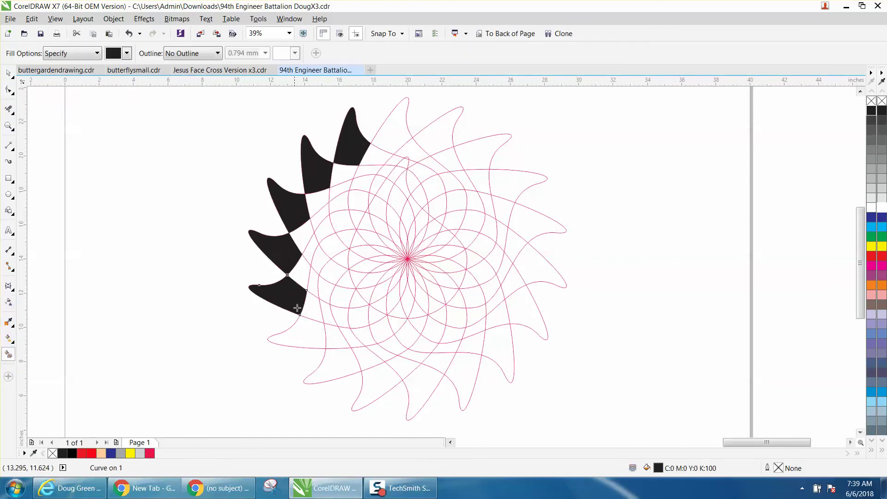
click(306, 334)
click(346, 369)
click(376, 382)
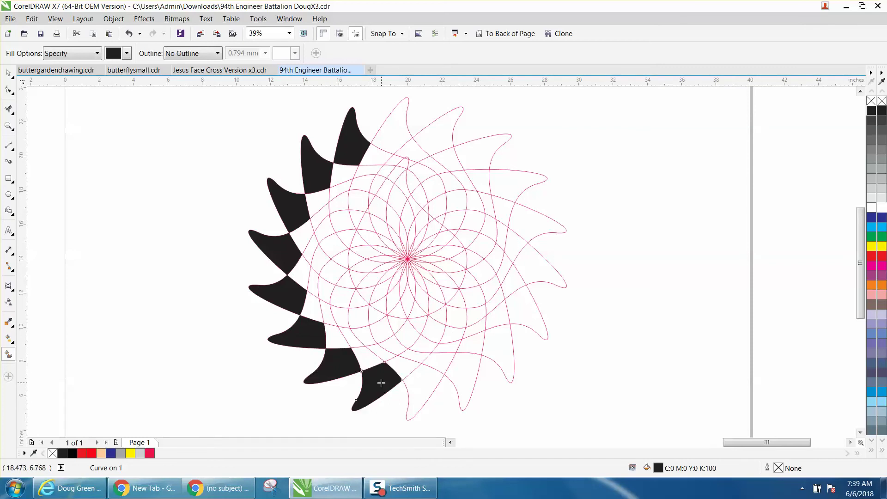
click(430, 388)
click(462, 375)
click(496, 356)
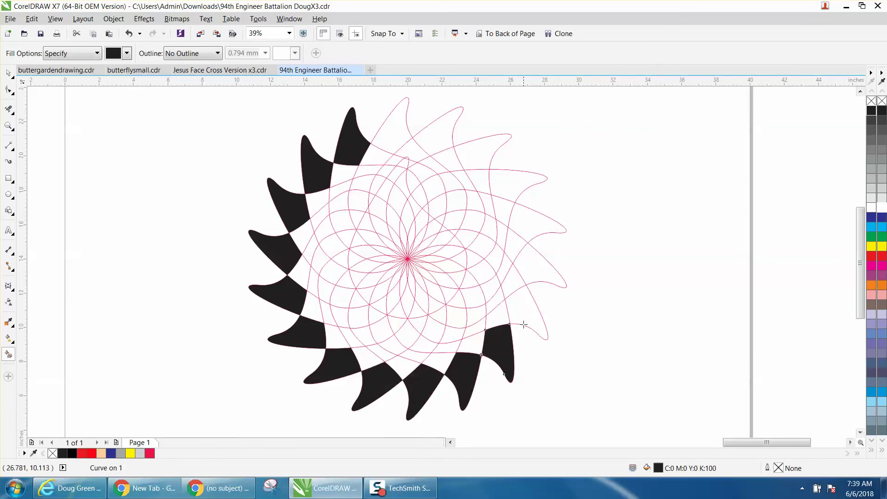
click(523, 308)
click(535, 271)
click(526, 213)
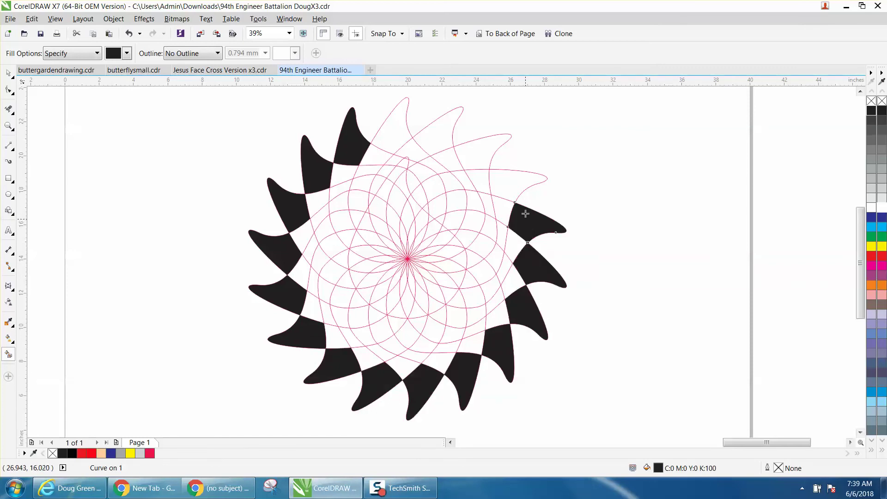
click(508, 185)
click(491, 158)
click(439, 135)
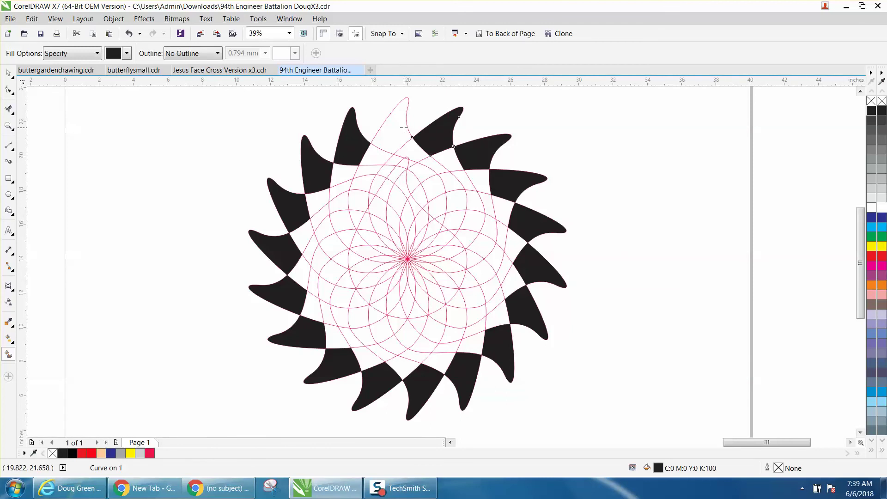
click(392, 127)
- Fill the alternating inner slivers black along the left, bottom, right and top edges
click(369, 172)
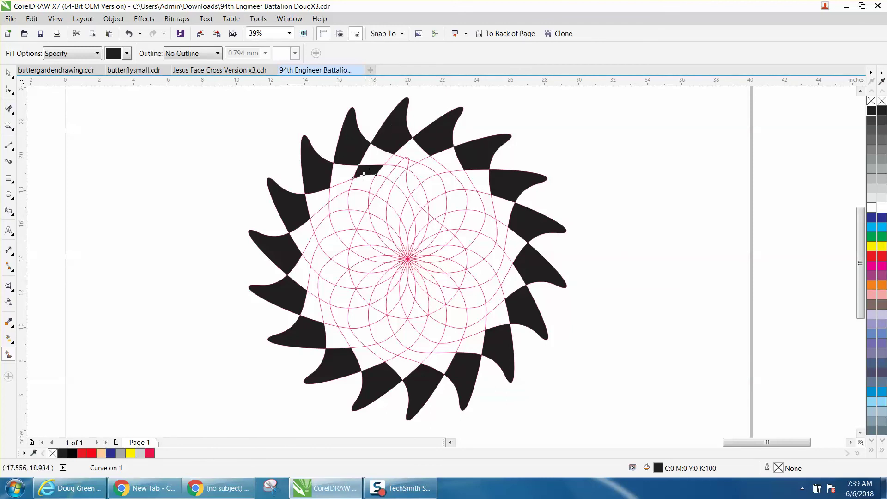
click(341, 189)
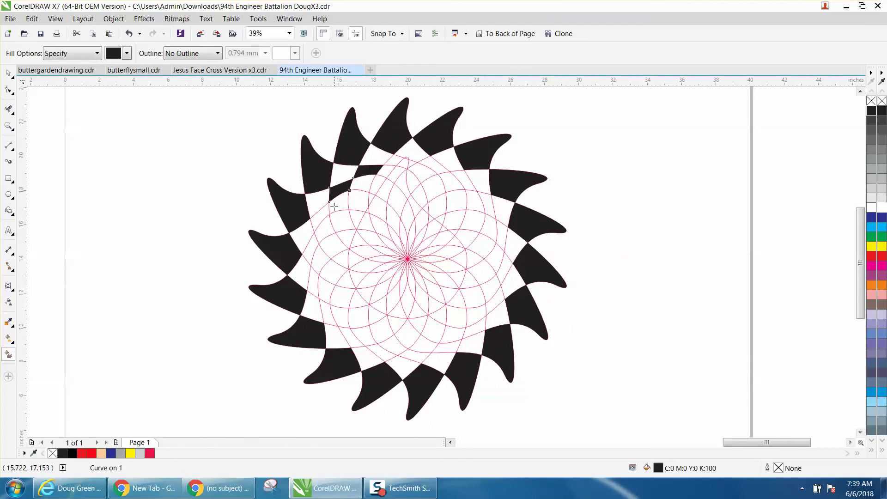
click(321, 221)
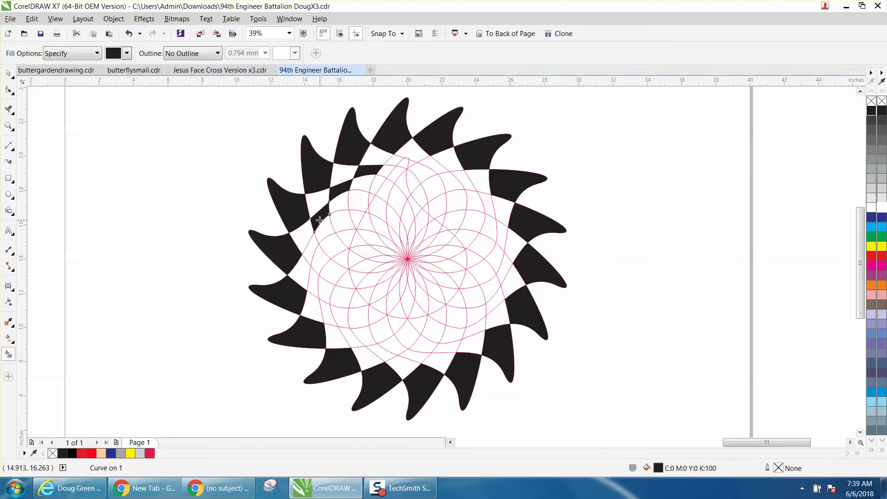
click(314, 247)
click(315, 280)
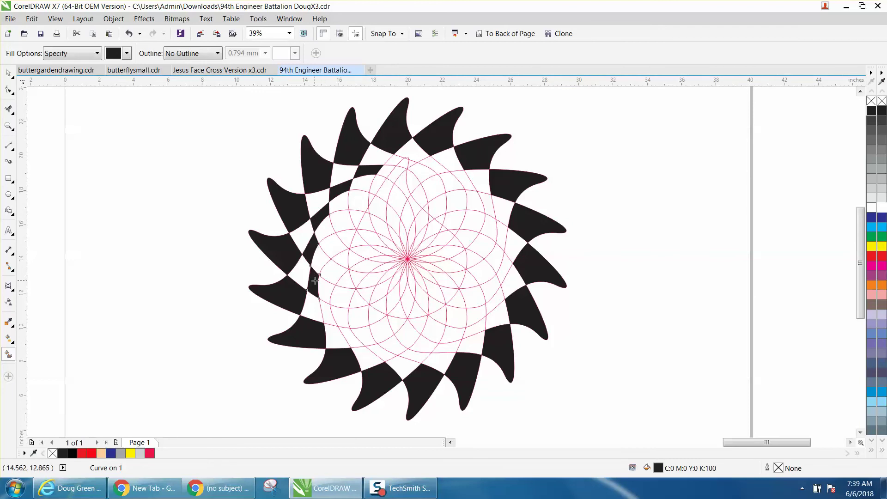
click(327, 307)
click(347, 333)
click(375, 350)
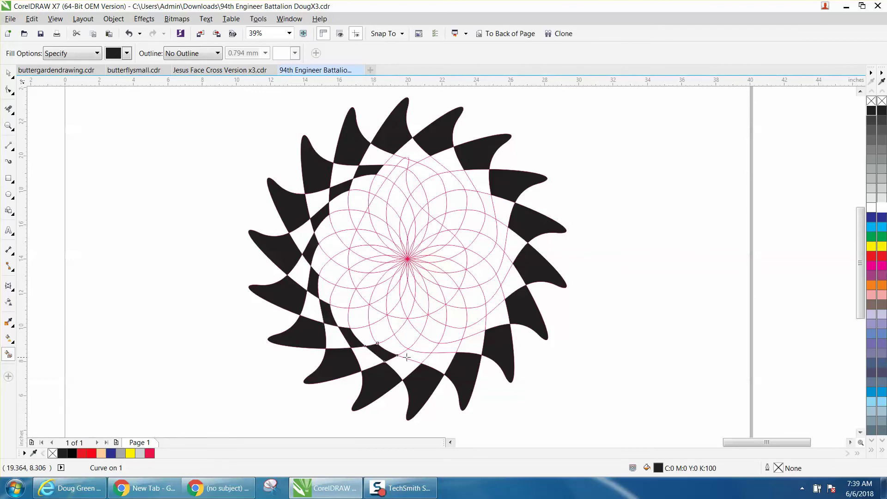
click(410, 358)
click(448, 350)
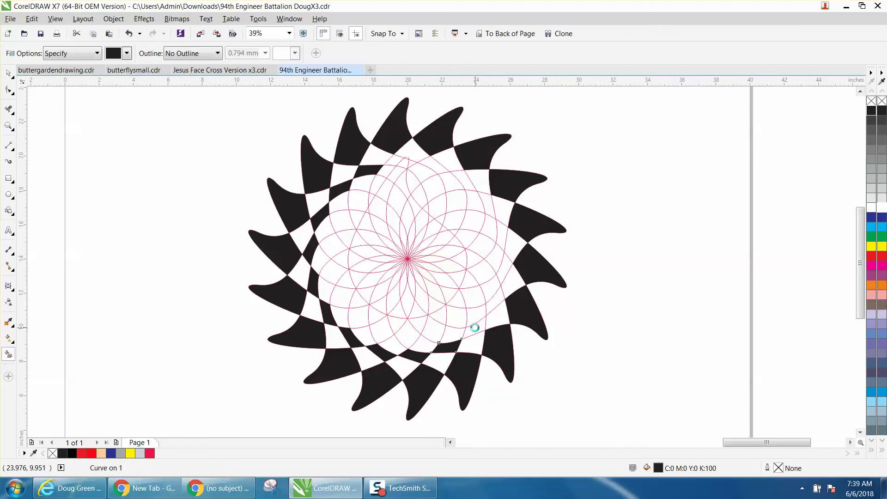
click(475, 328)
click(497, 298)
click(505, 267)
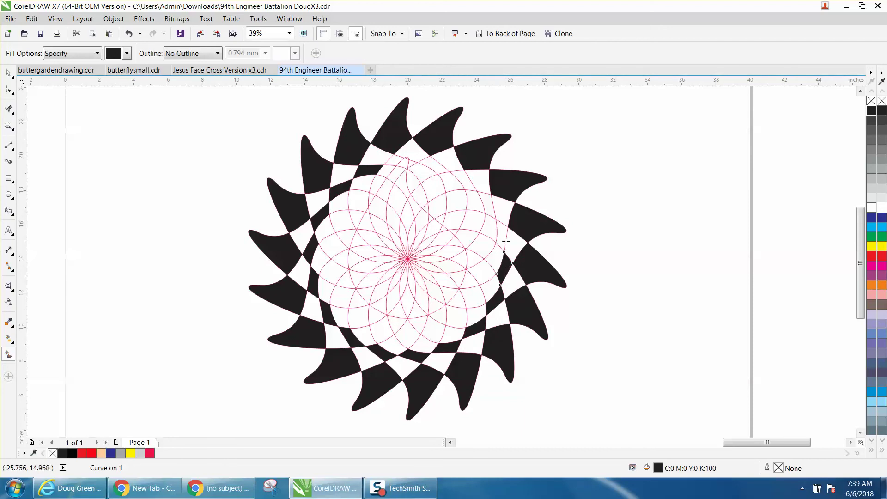
click(503, 235)
click(484, 202)
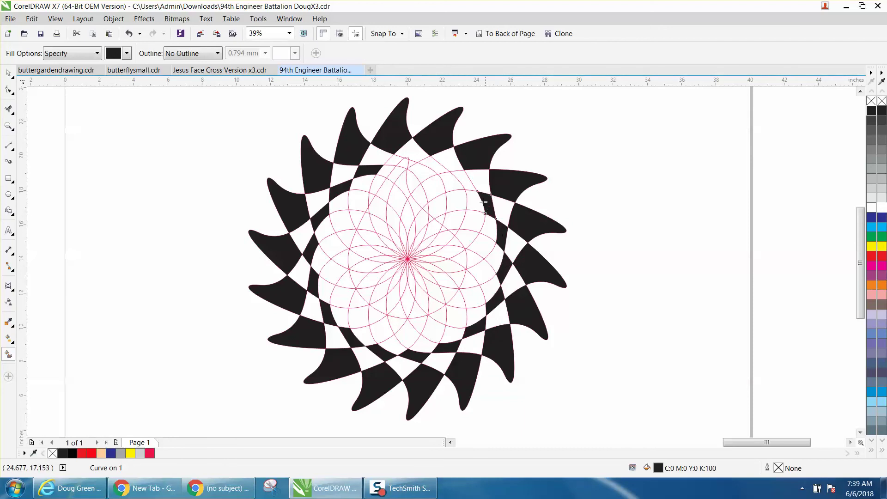
click(463, 182)
click(417, 165)
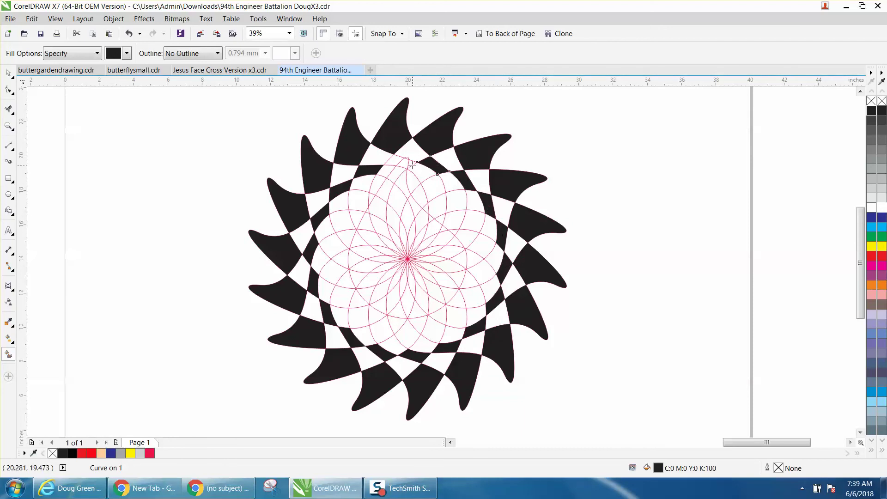
- Drag the teardrop control curve out of the rosette to the left side of the page
click(9, 73)
click(131, 118)
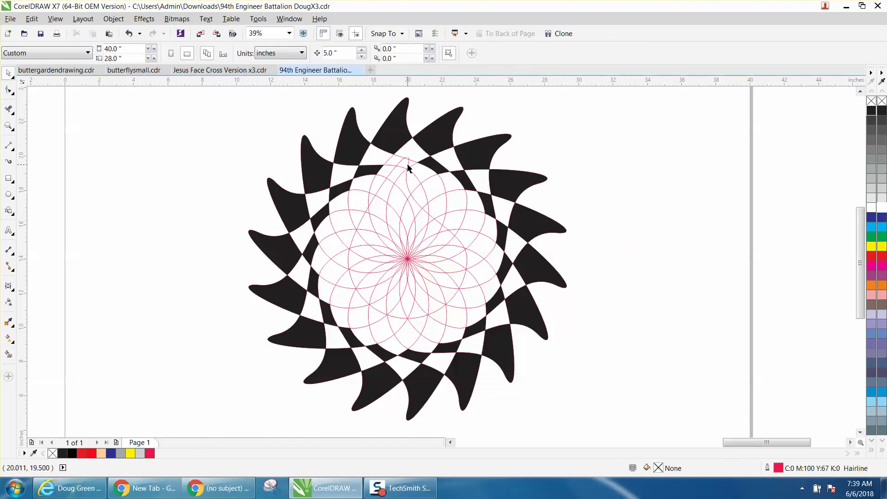
drag(408, 167, 177, 161)
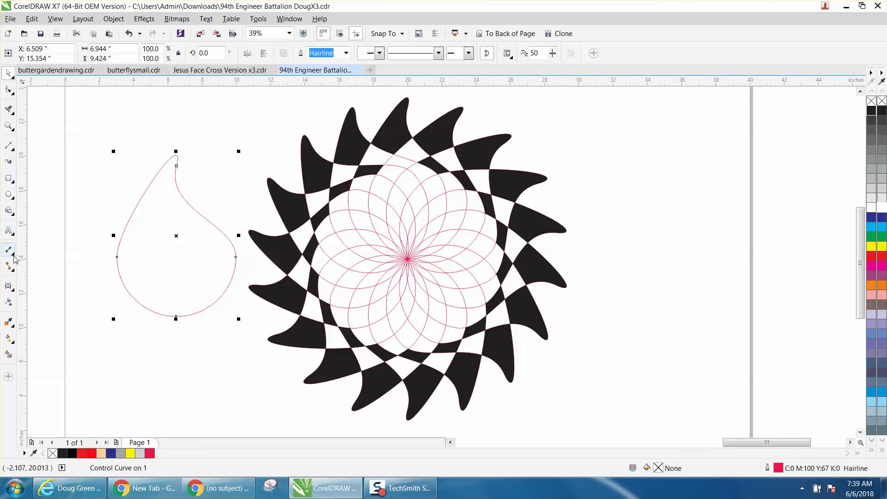
click(8, 354)
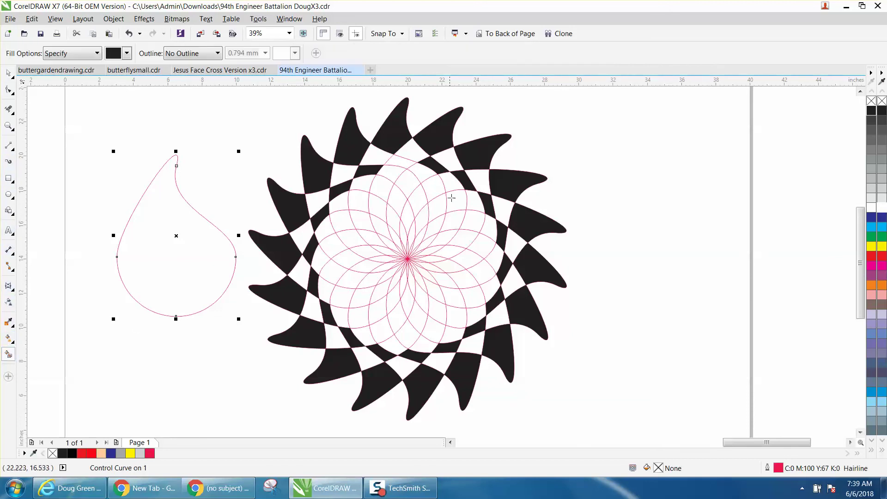
- Fill alternating lens regions of the inner ring black down the top and left side
click(397, 160)
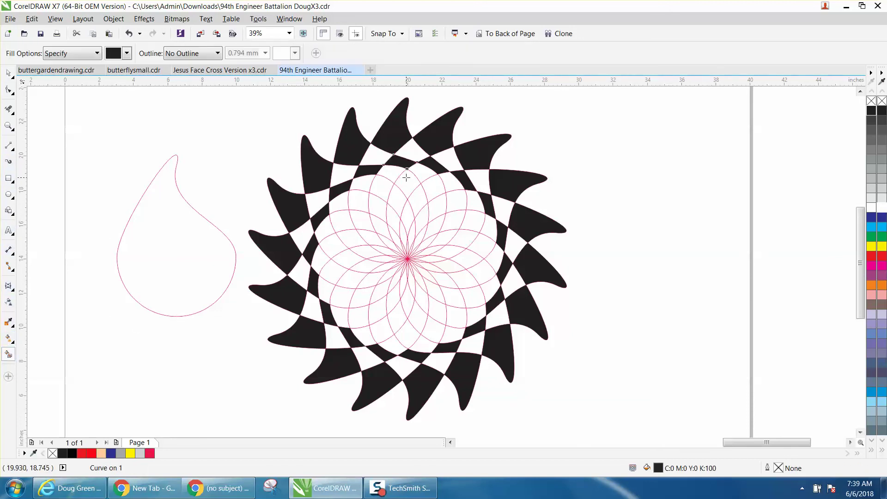
click(413, 200)
click(390, 202)
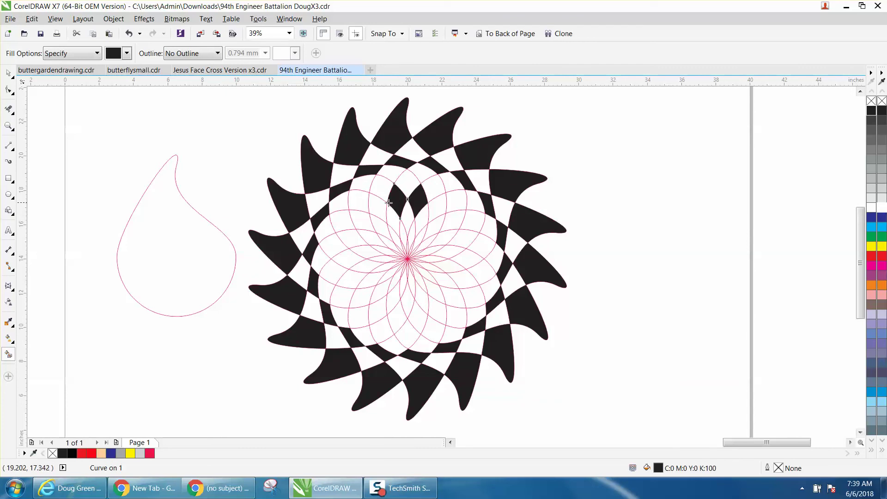
click(382, 205)
click(363, 221)
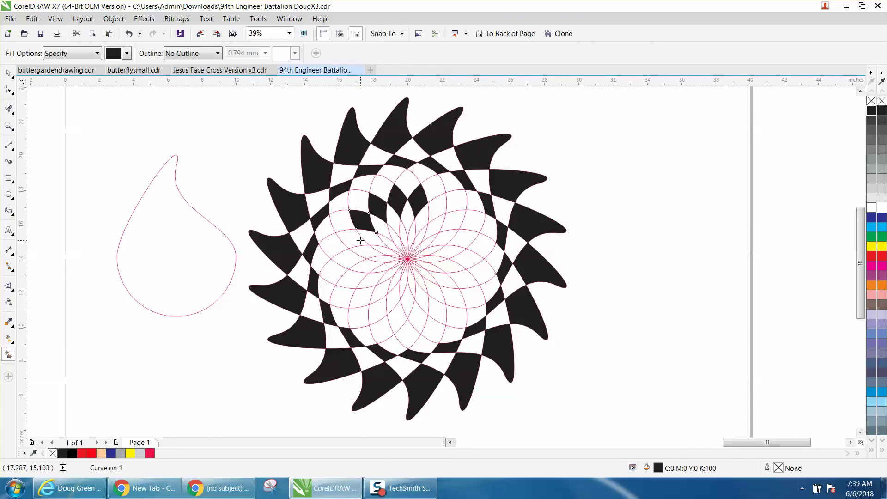
click(357, 241)
click(355, 260)
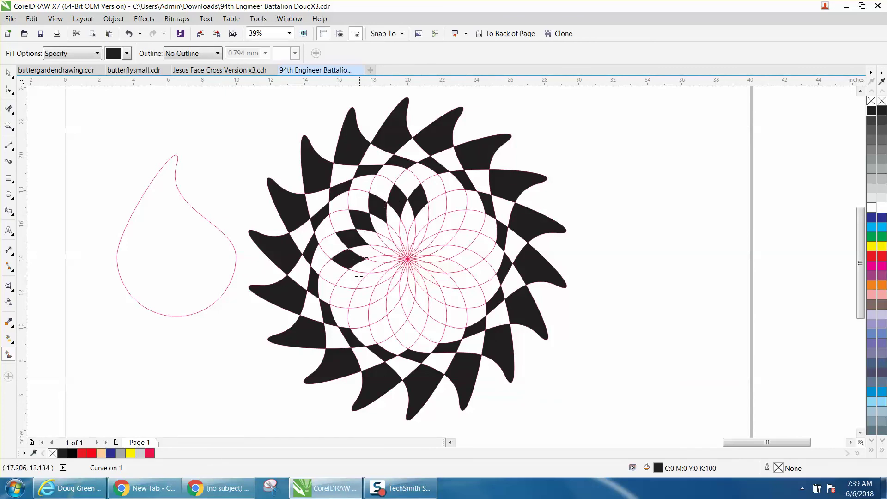
click(360, 275)
click(363, 294)
click(382, 306)
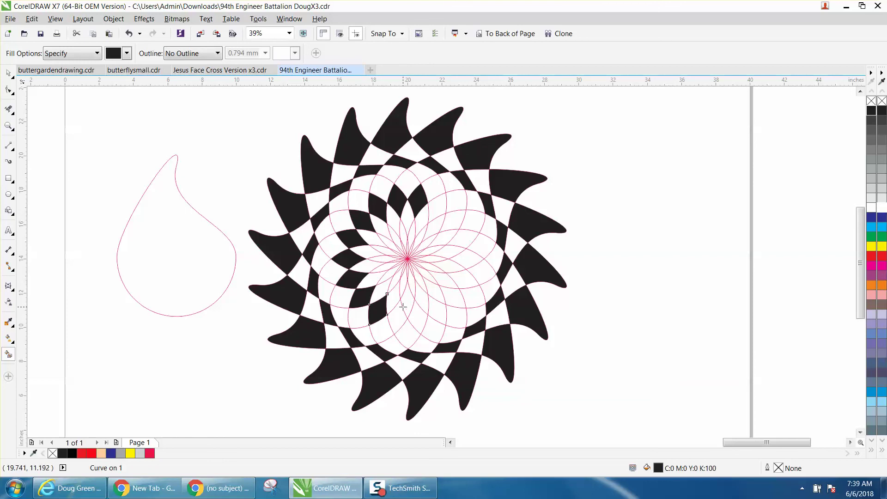
- Fill the remaining alternating inner lenses black along the bottom and up the right side
click(397, 313)
click(415, 312)
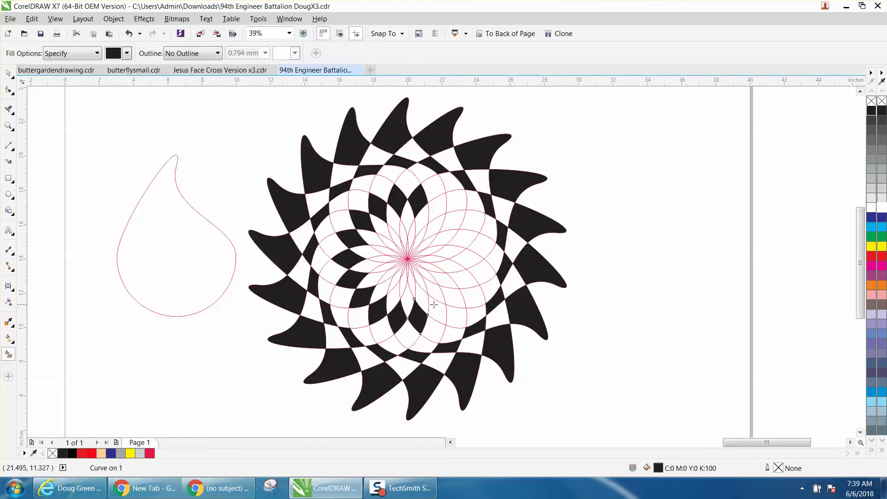
click(435, 305)
click(449, 298)
click(461, 283)
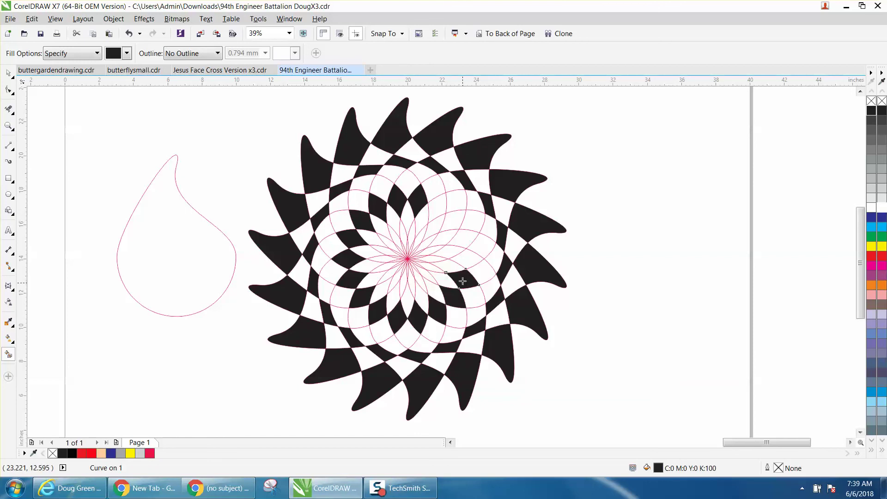
click(468, 258)
click(462, 236)
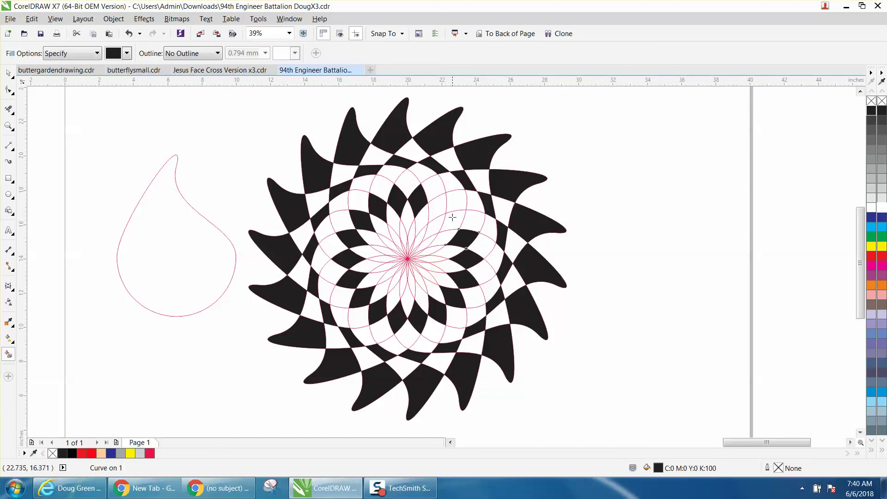
click(452, 217)
click(433, 204)
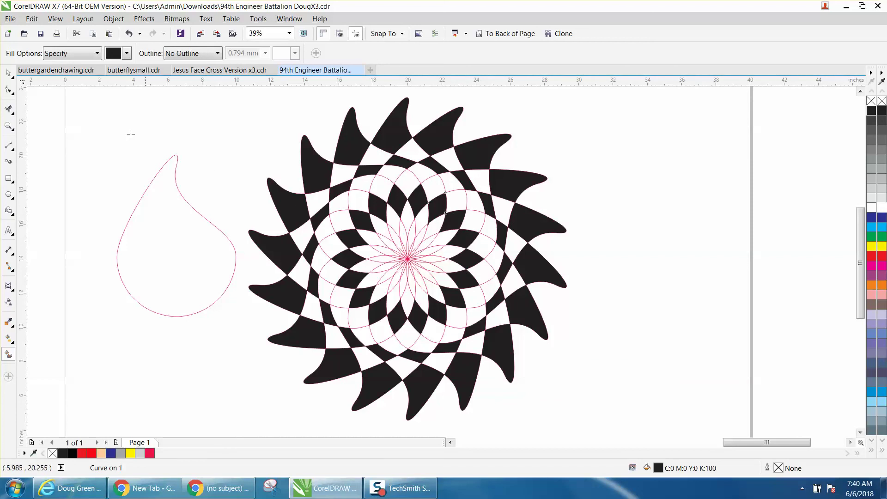
- Select the whole rosette, set its outline to No Color, and zoom in on it
click(8, 73)
scroll(253, 135, down, 1)
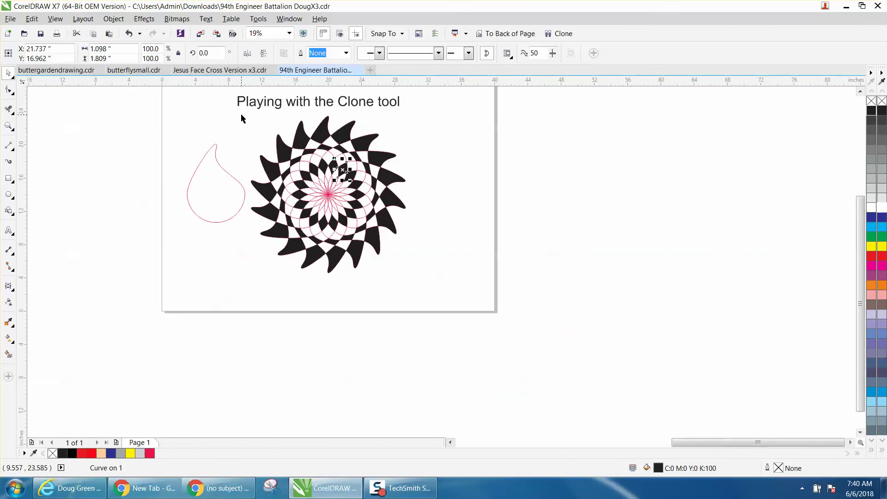
mouse_move(241, 115)
mouse_down()
mouse_move(289, 236)
mouse_move(453, 298)
mouse_up()
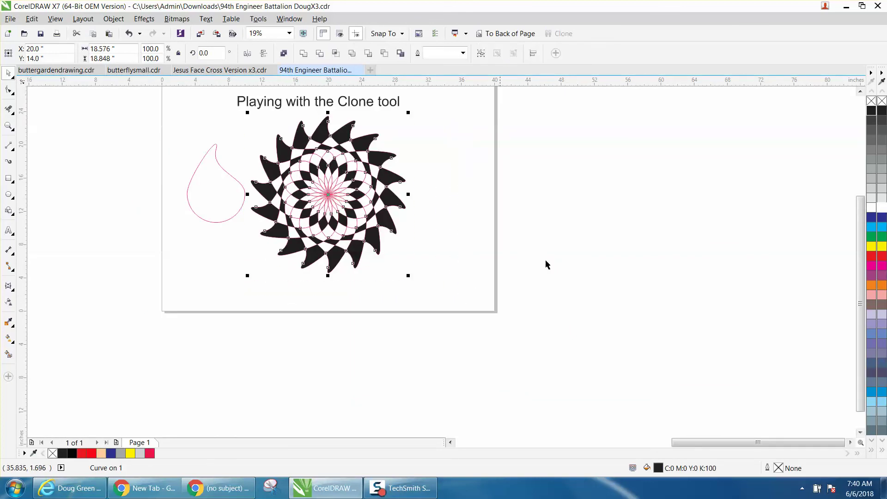
right_click(871, 103)
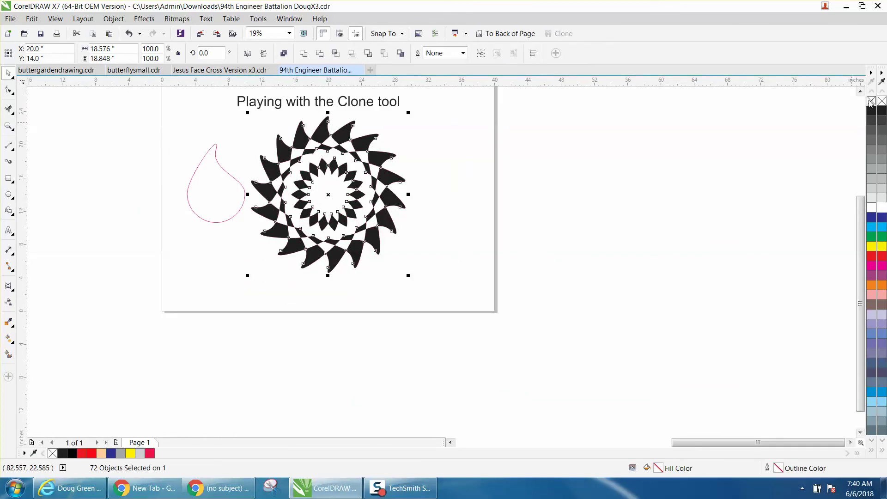
click(9, 126)
drag(248, 129, 473, 291)
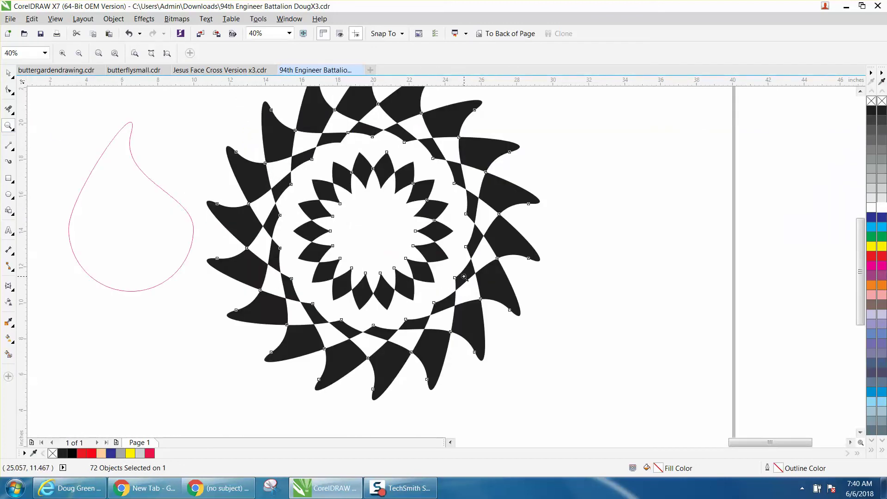
right_click(463, 276)
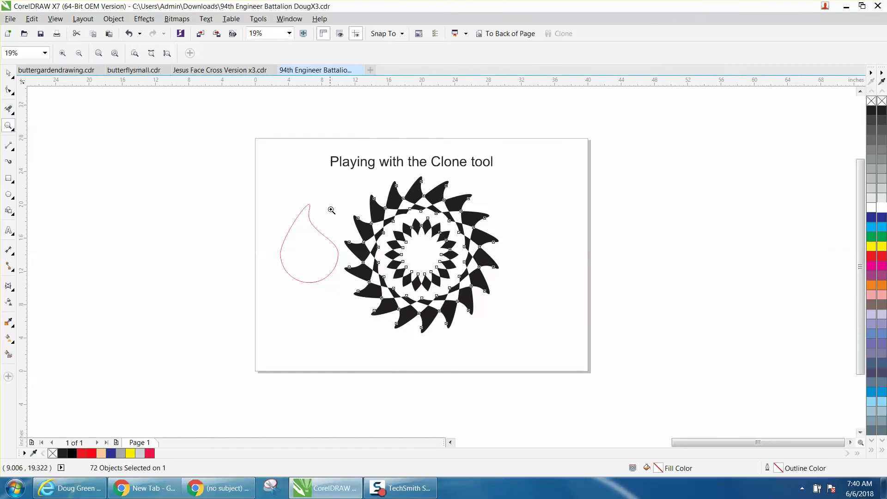
drag(320, 151, 512, 199)
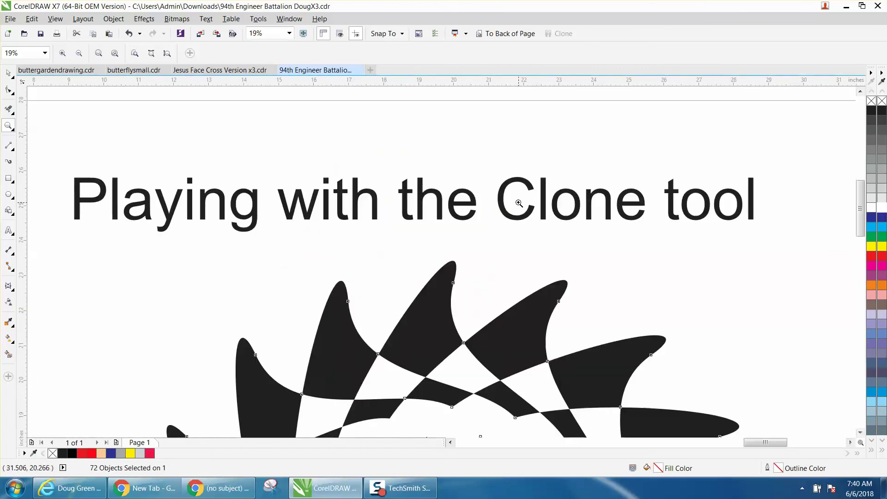